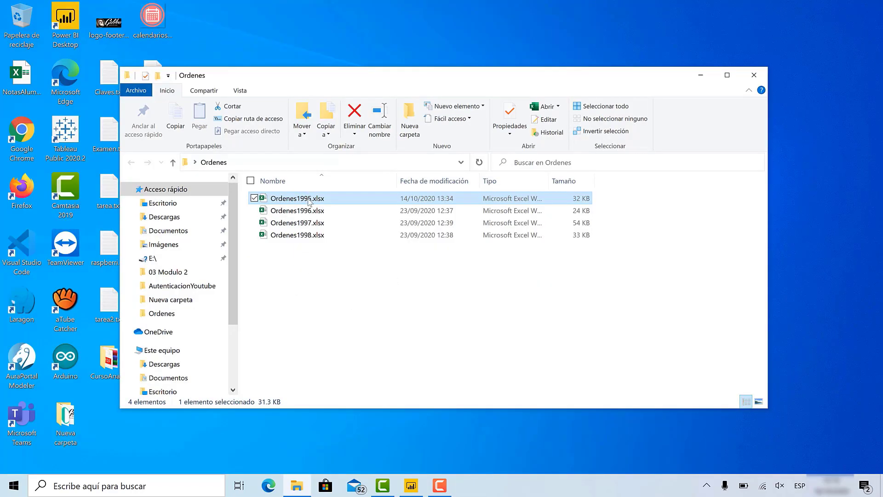
Move Ordenes1995.xlsx out of the Ordenes folder onto the desktop, and switch to Power BI Desktop.
drag(384, 48, 401, 46)
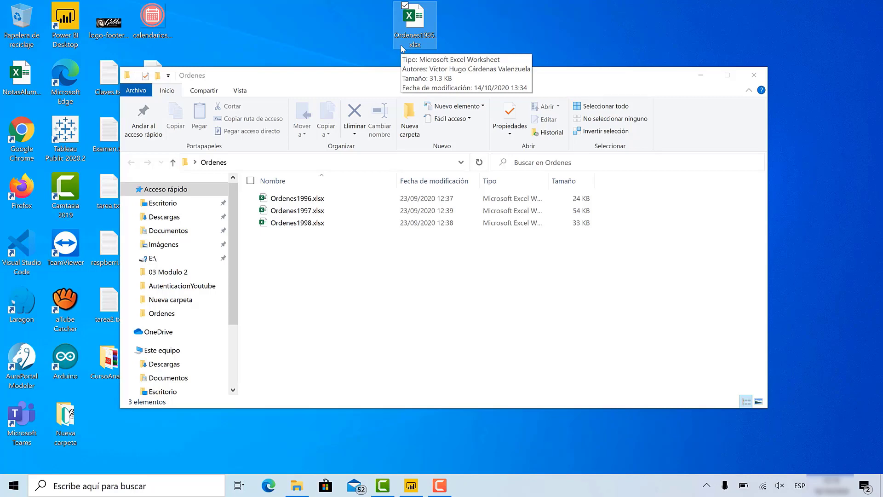
click(411, 485)
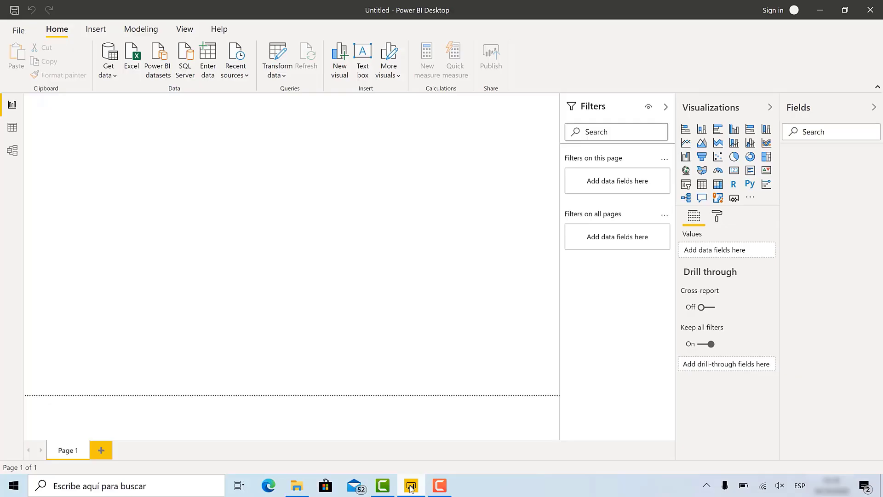
Start a new data import with the Folder connector.
click(114, 75)
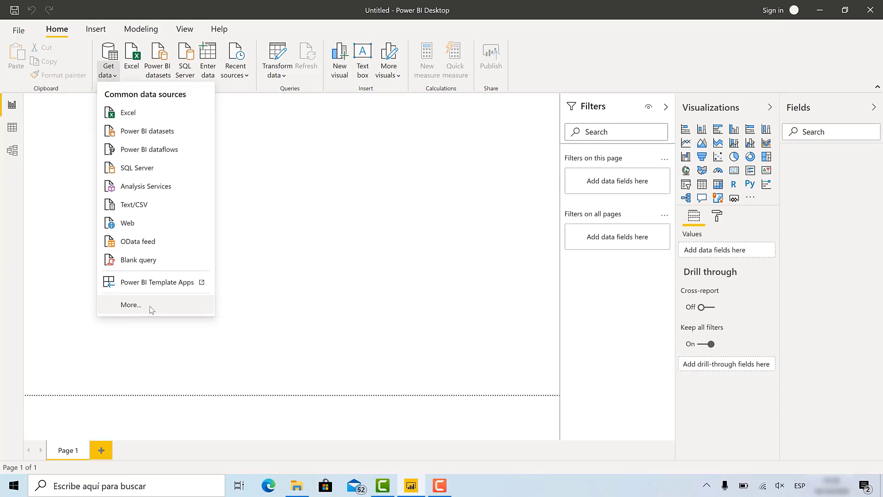
click(135, 307)
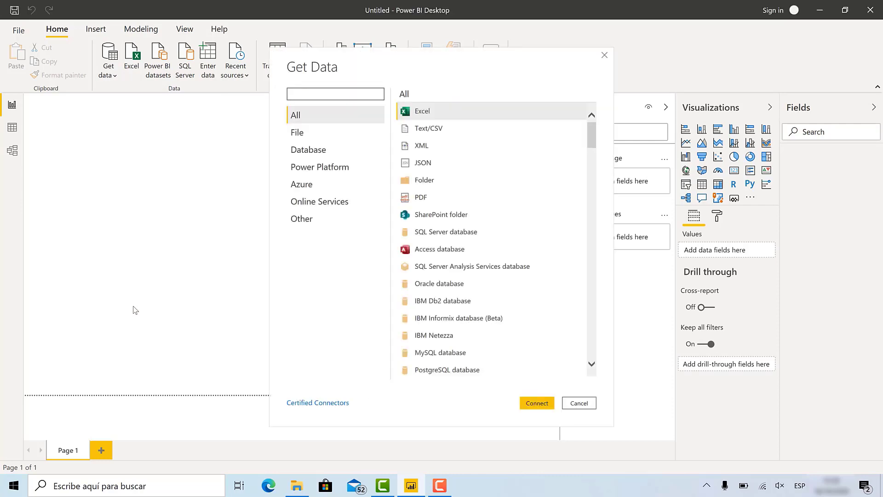
click(419, 184)
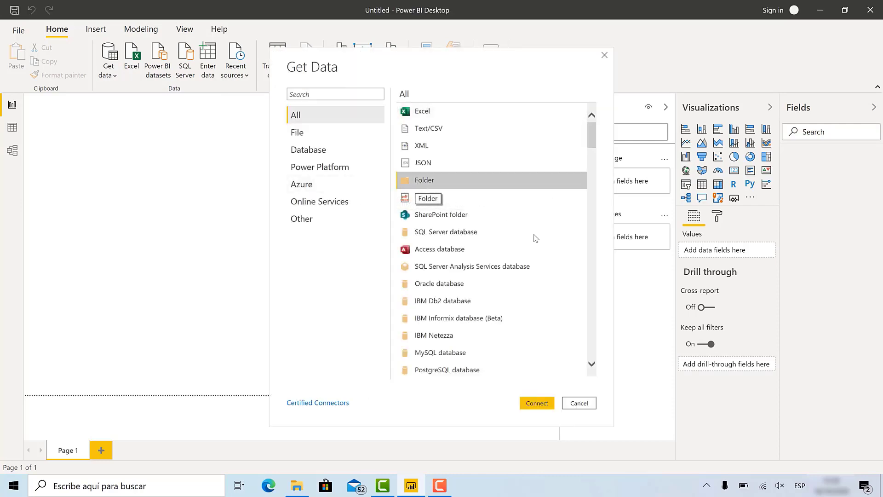
click(546, 404)
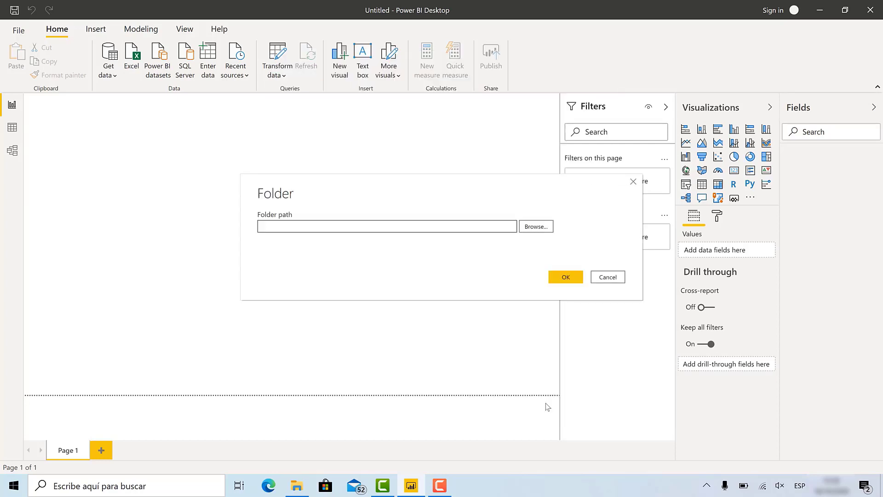
Set the folder path to the desktop's Ordenes folder and open its file list for transformation in Power Query Editor.
click(536, 227)
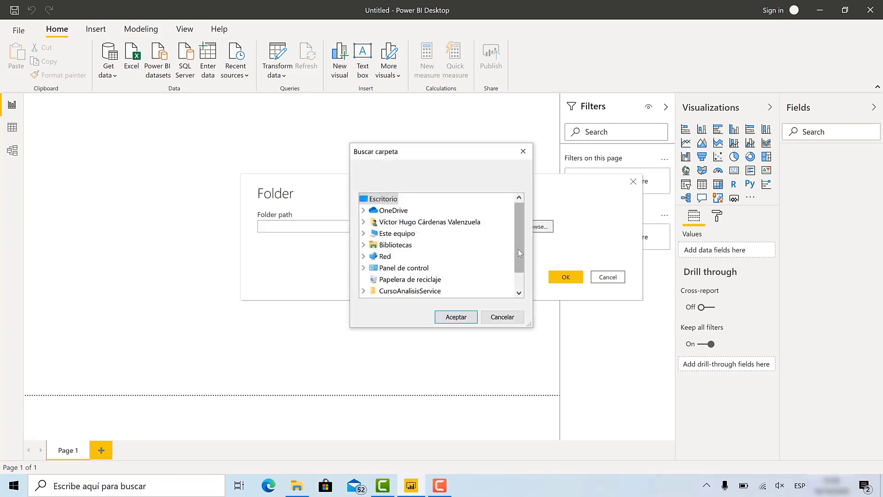
scroll(516, 258, down, 1)
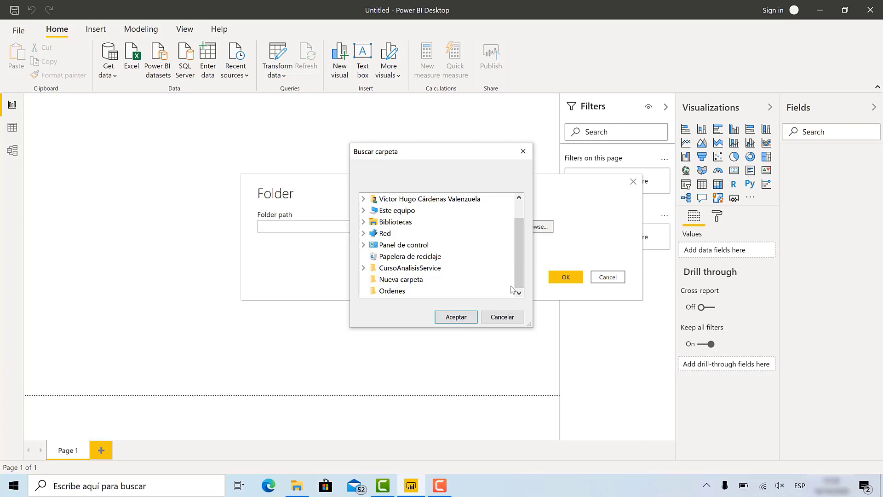
click(393, 291)
click(456, 321)
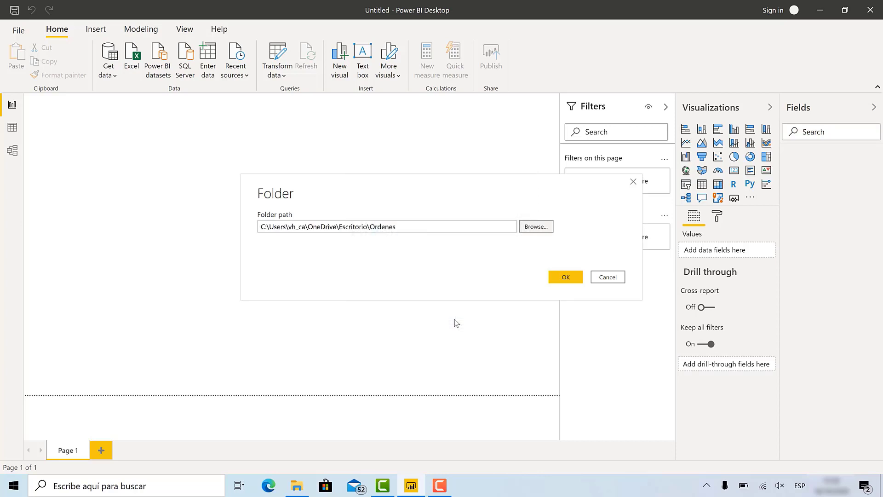
click(561, 276)
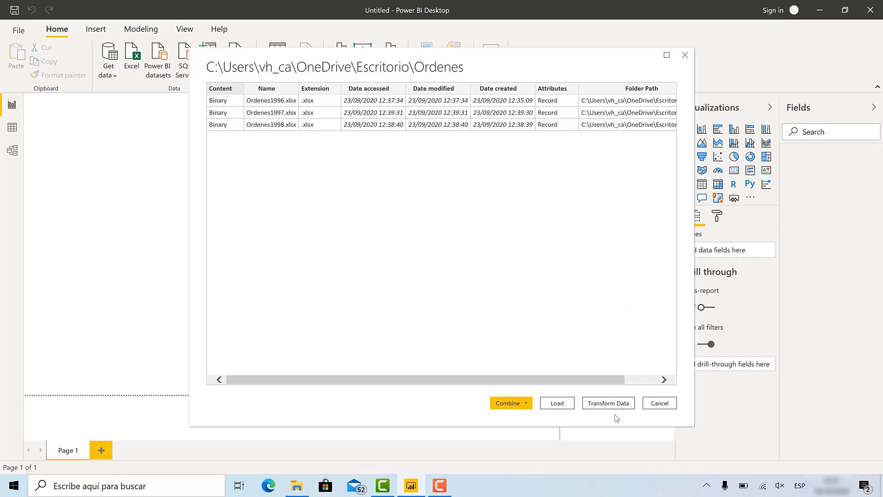
click(620, 403)
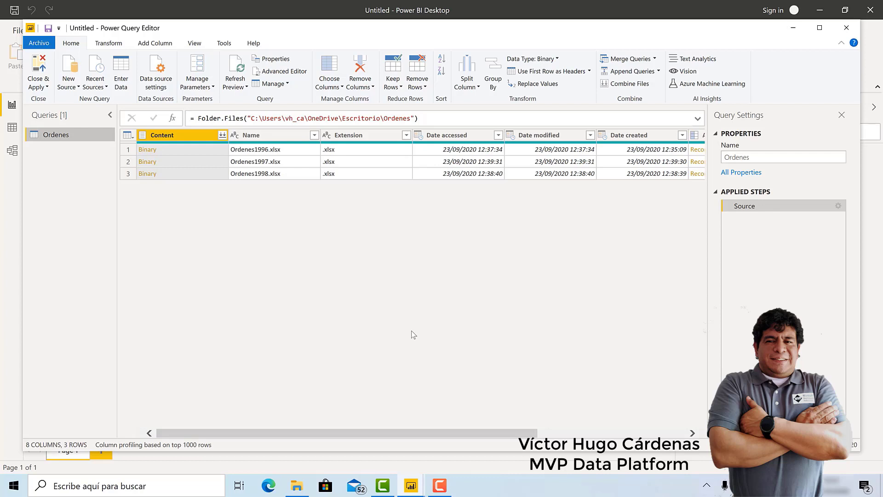
Keep only the Content and Name columns of the Ordenes query, removing all other columns.
click(278, 136)
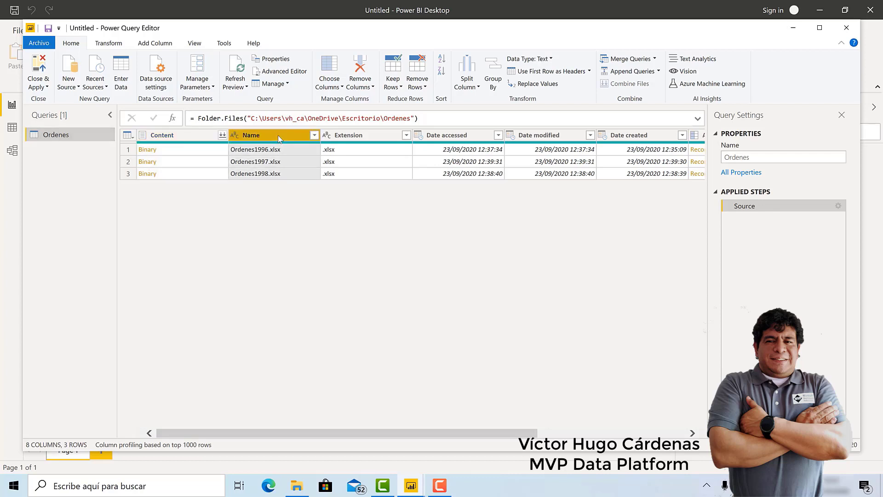
click(189, 136)
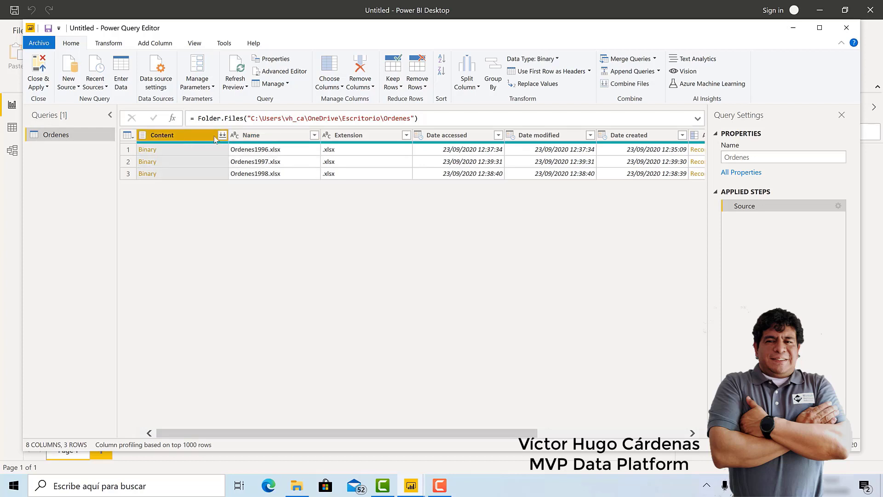
ctrl+click(255, 138)
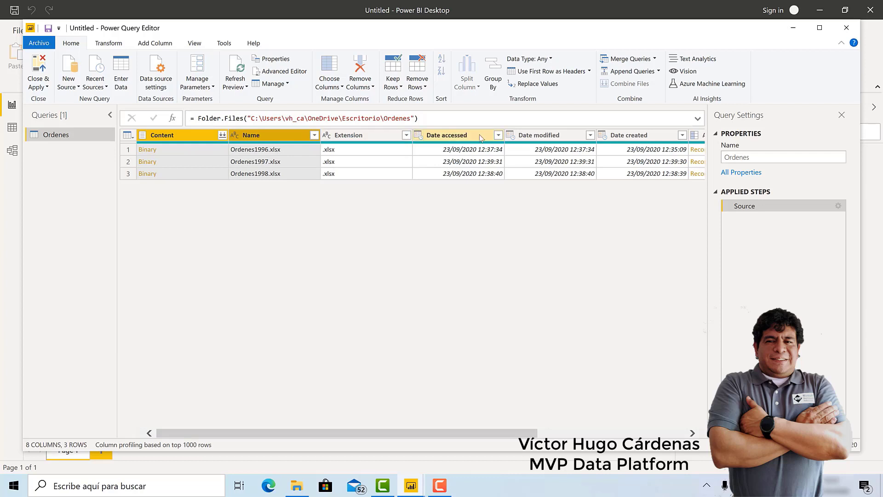
right_click(279, 138)
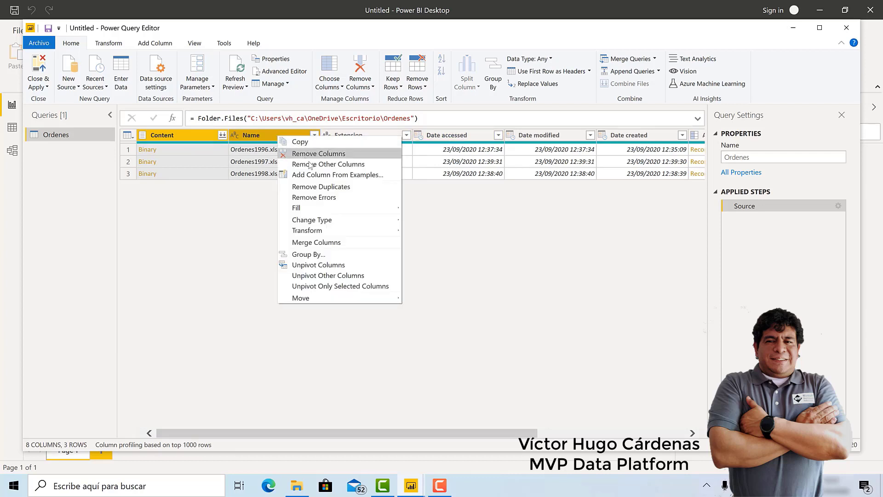
click(319, 166)
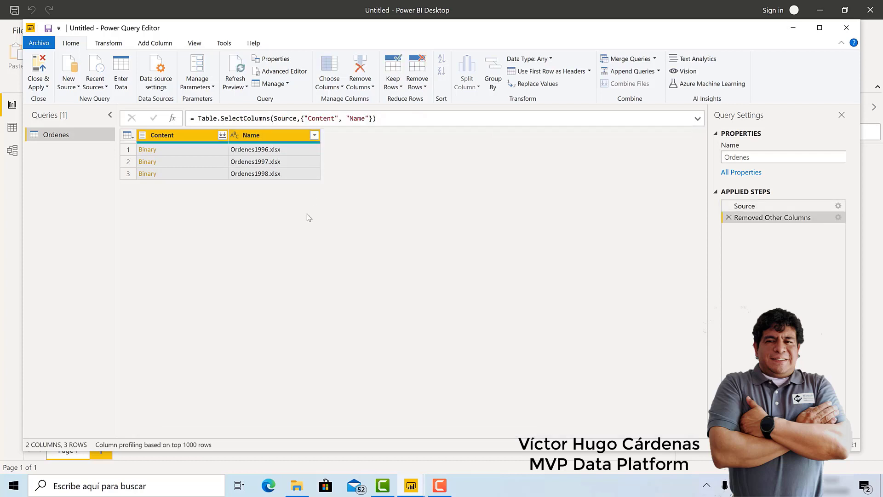
Start a custom column in the Ordenes query and name it ObtenerData.
click(213, 152)
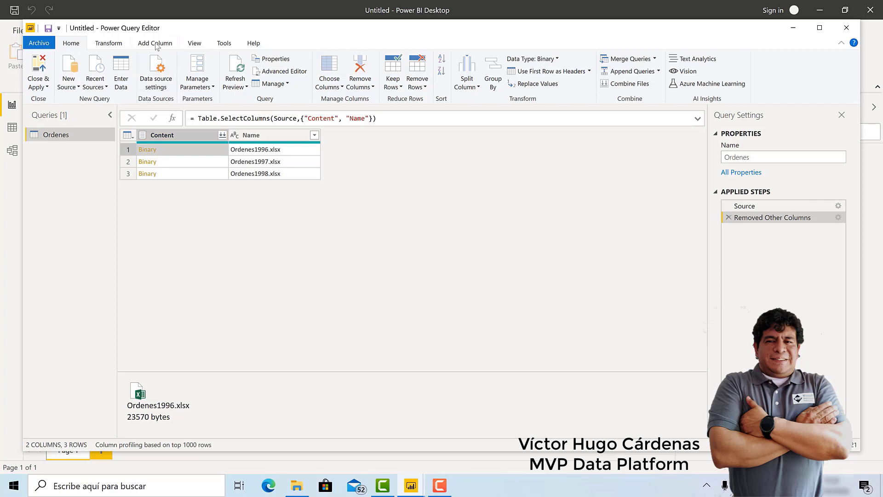
click(157, 45)
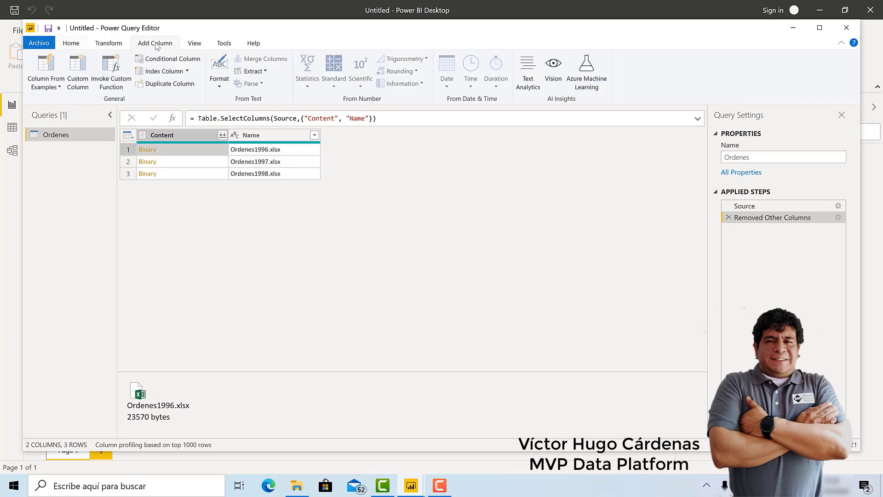
click(78, 78)
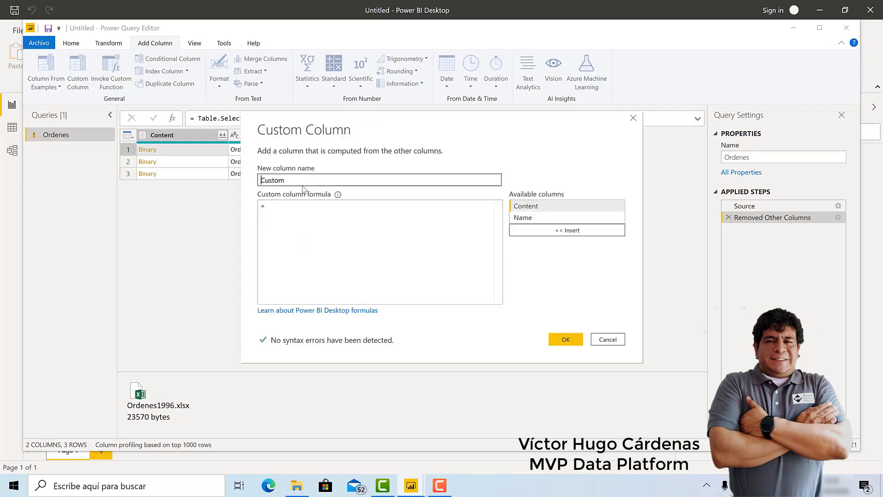
key(BackSpace)
key(BackSpace)
key(BackSpace)
key(BackSpace)
key(BackSpace)
key(BackSpace)
text(Obtener)
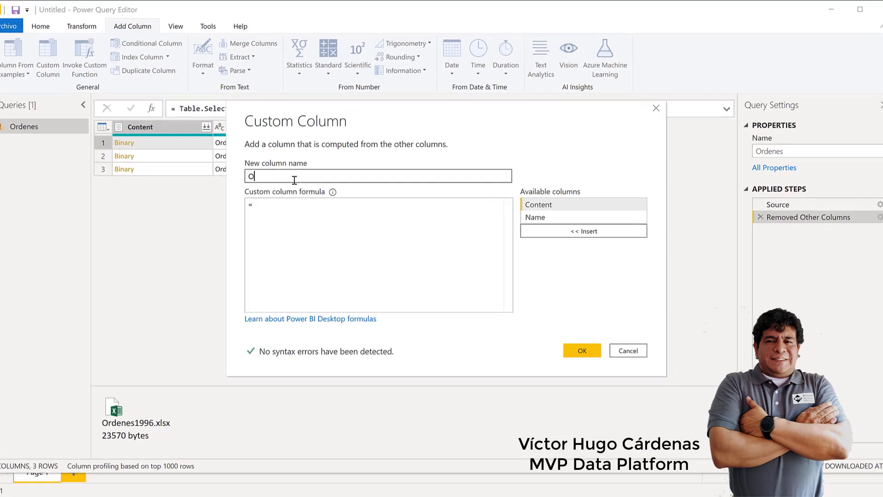
text(Data)
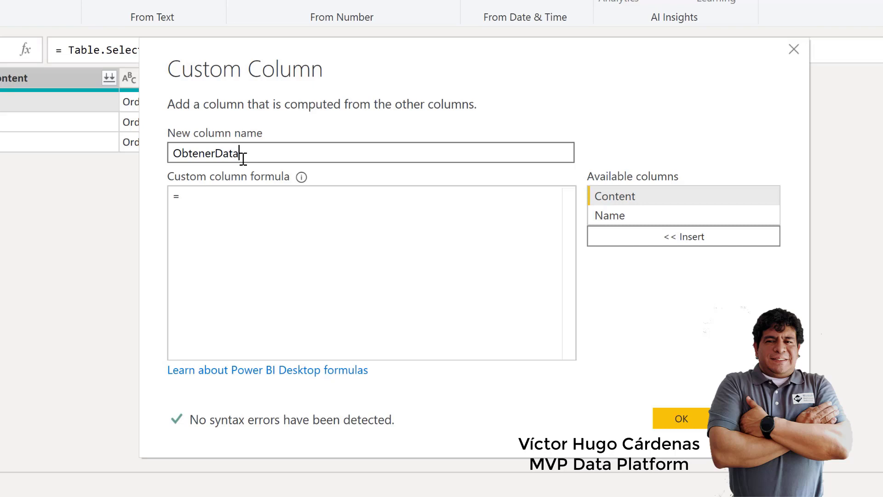
Give the ObtenerData column the formula Excel.Workbook([Content]) and create it.
click(239, 196)
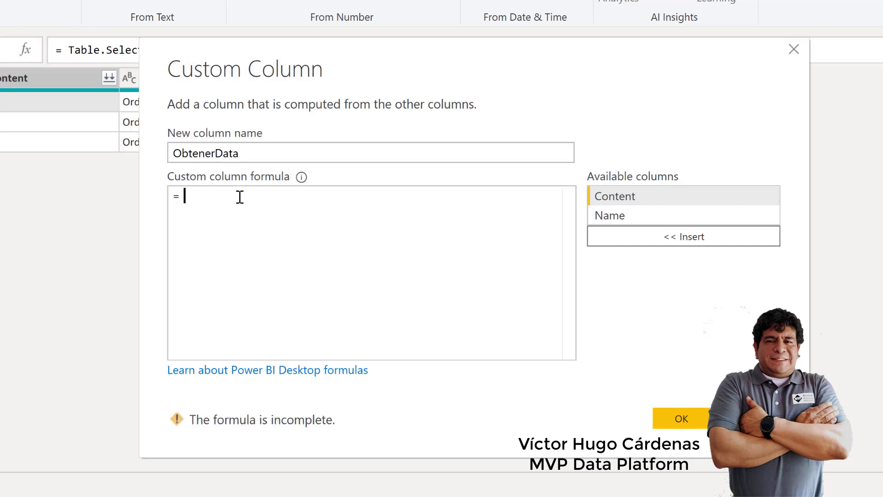
text(Excel)
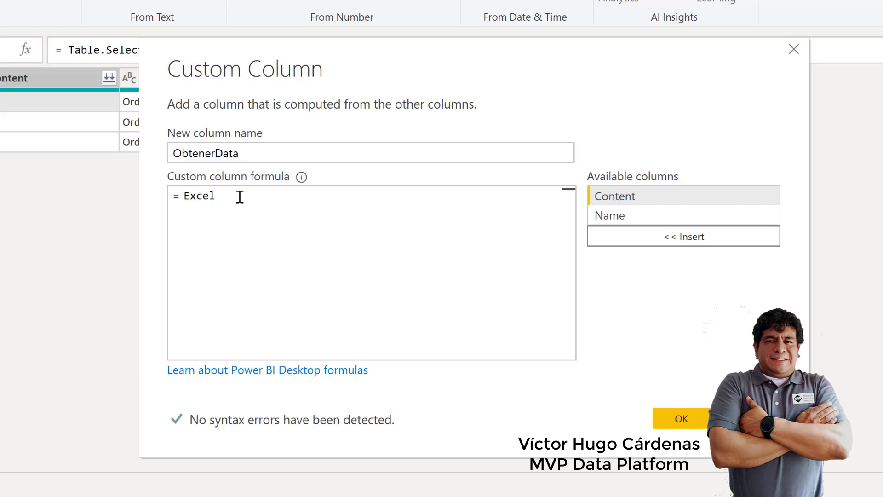
key(ctrl+space)
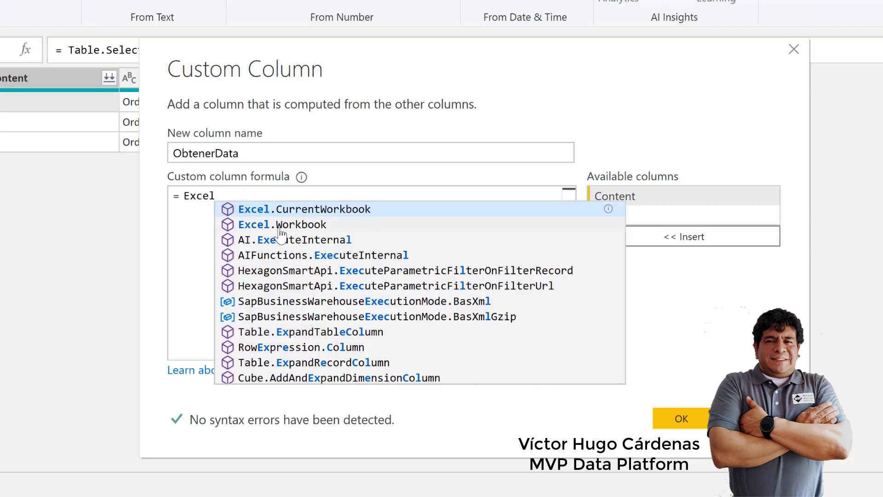
click(280, 227)
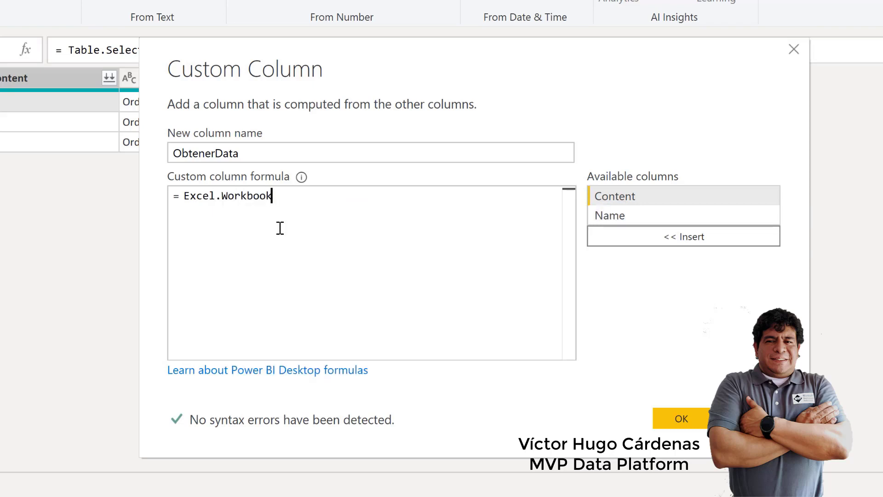
text(()
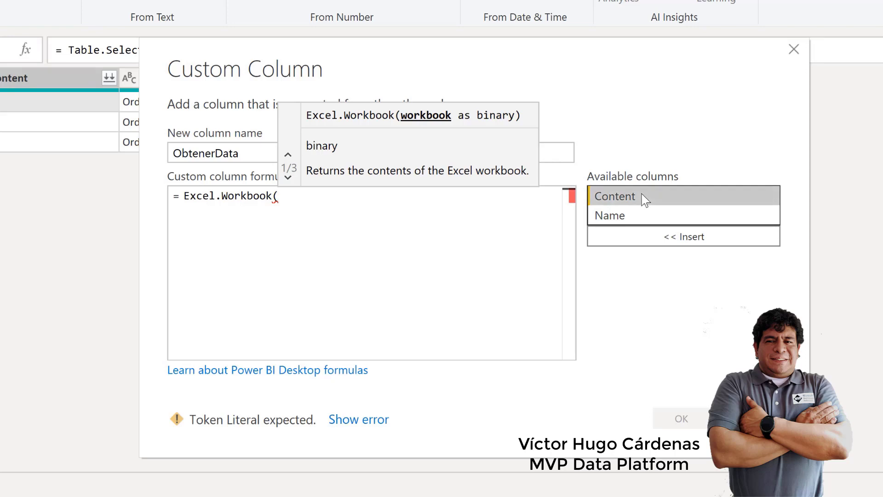
double_click(642, 198)
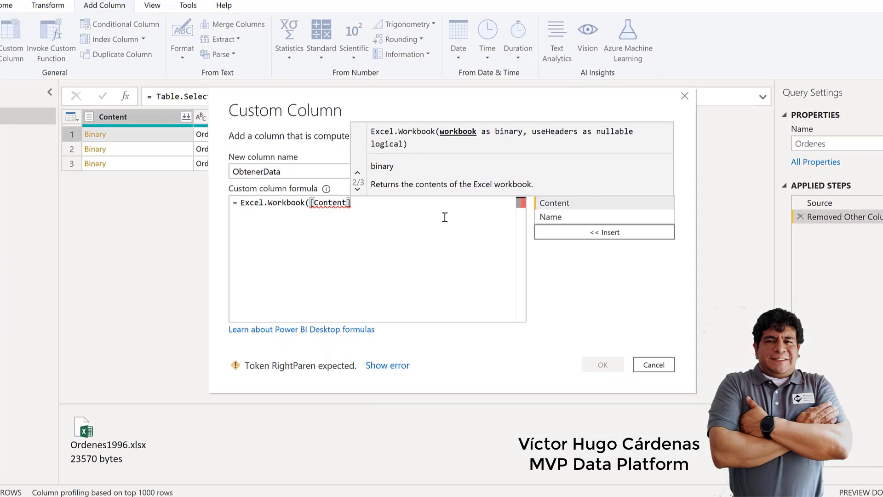
text())
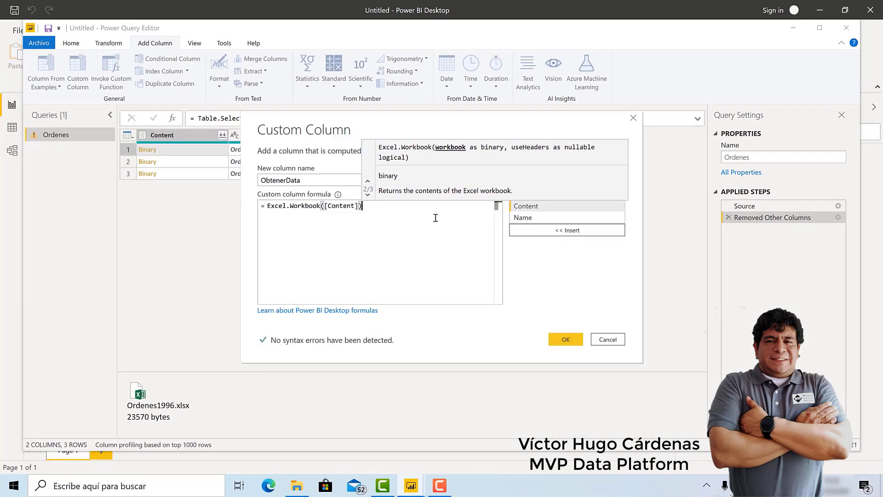
click(567, 339)
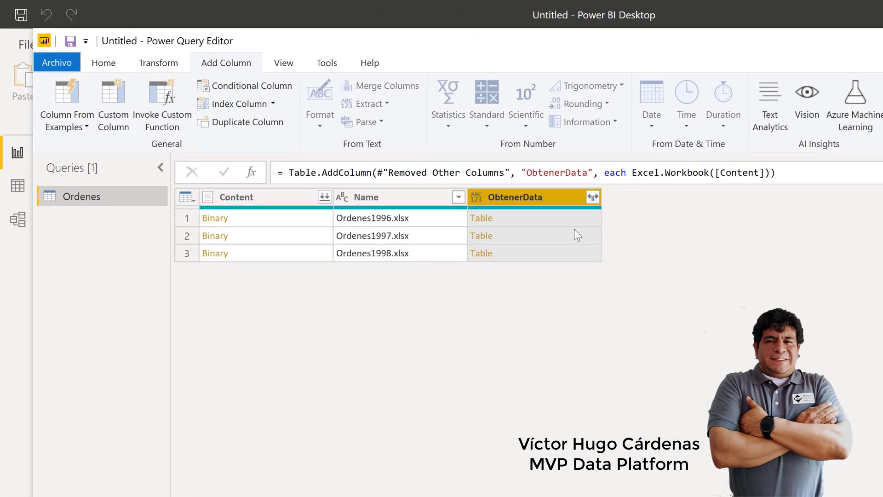
Expand the ObtenerData column to only its Data and Kind fields, using the original column name as prefix.
click(592, 198)
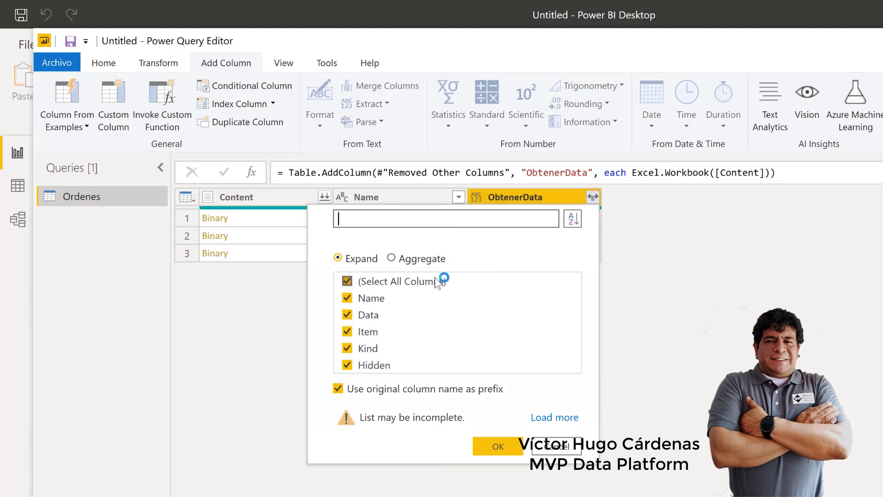
click(348, 282)
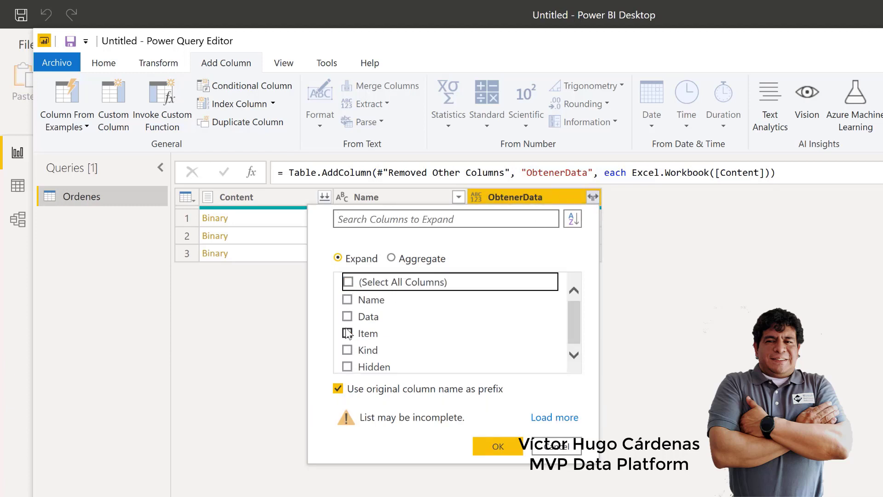
click(347, 316)
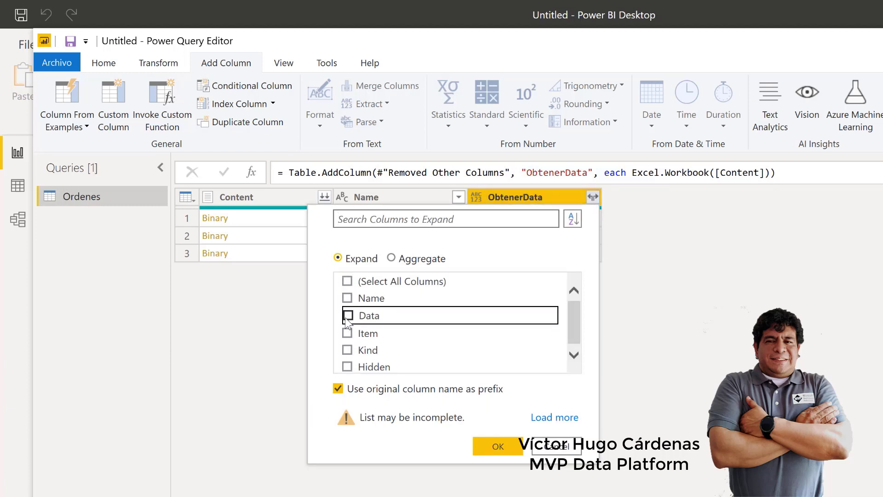
click(348, 349)
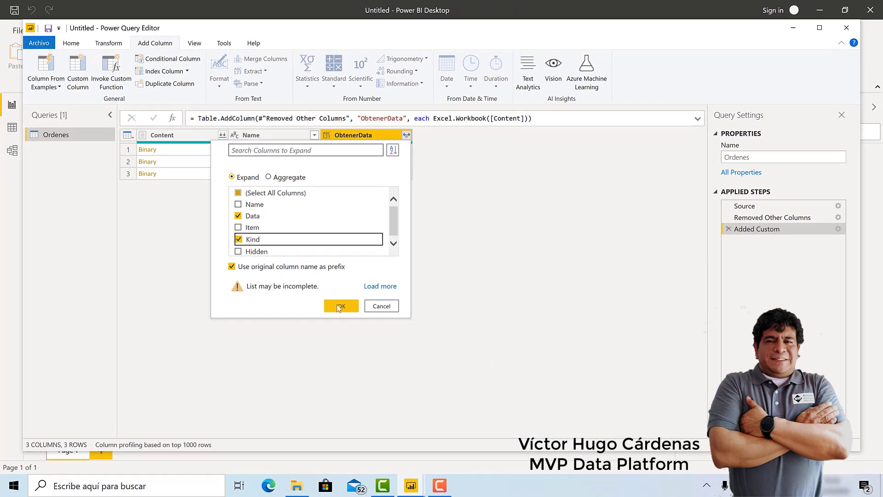
click(340, 306)
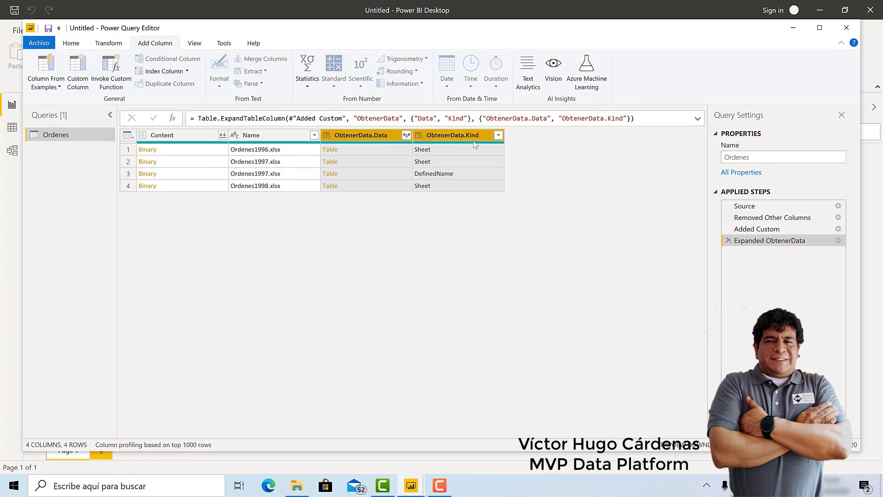
click(444, 159)
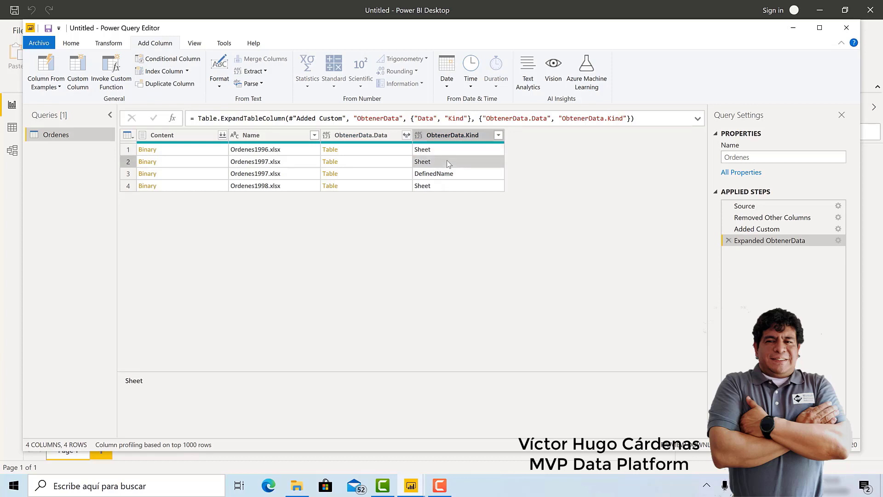
Filter the ObtenerData.Kind column of the Ordenes query to keep only the Sheet rows.
click(450, 187)
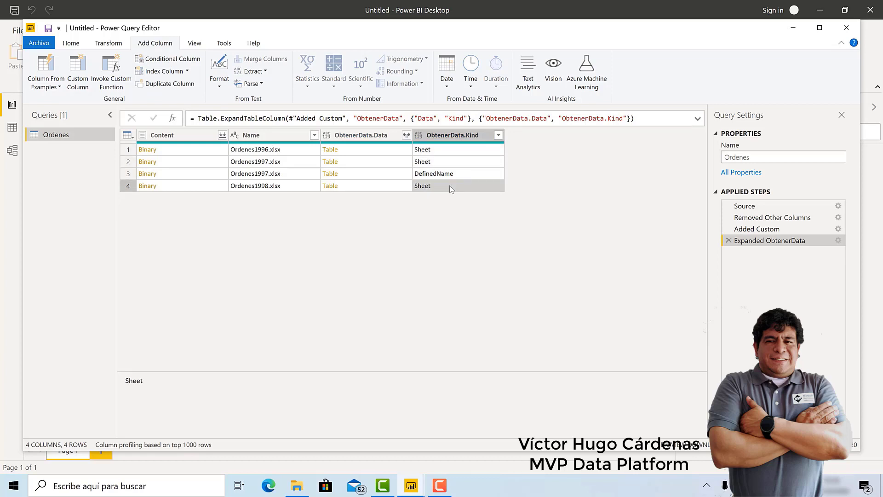
click(472, 174)
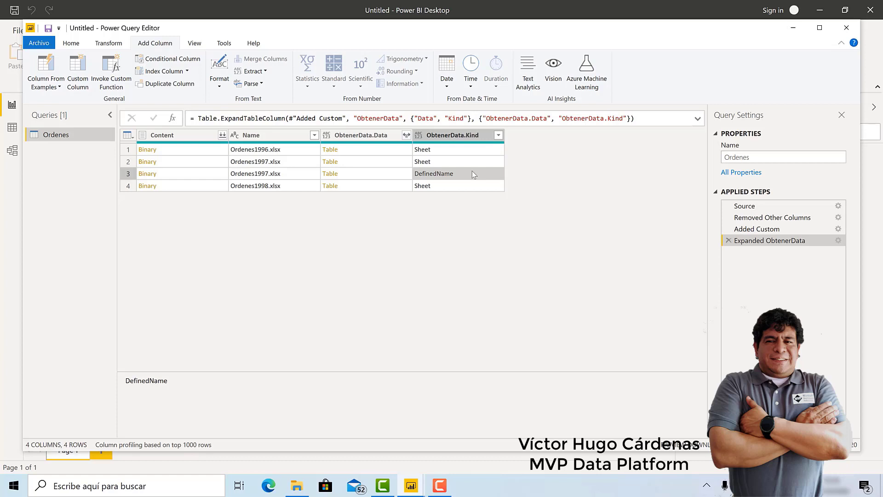
click(499, 137)
click(499, 135)
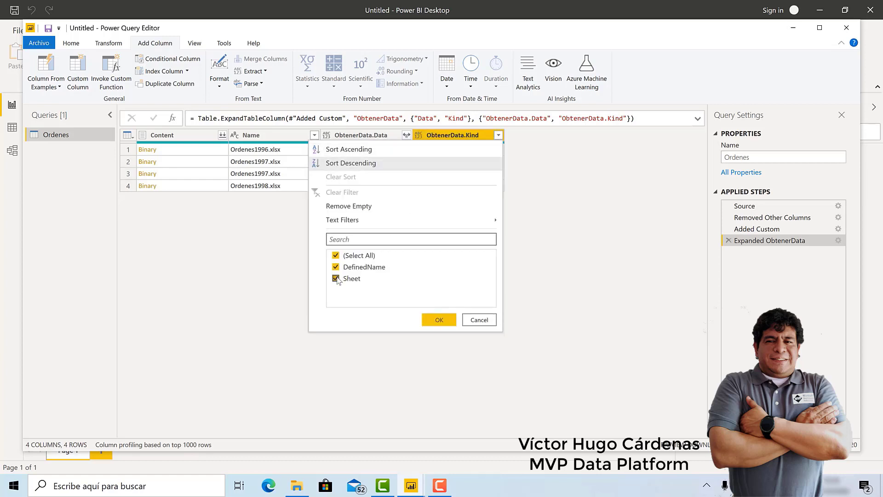
click(336, 256)
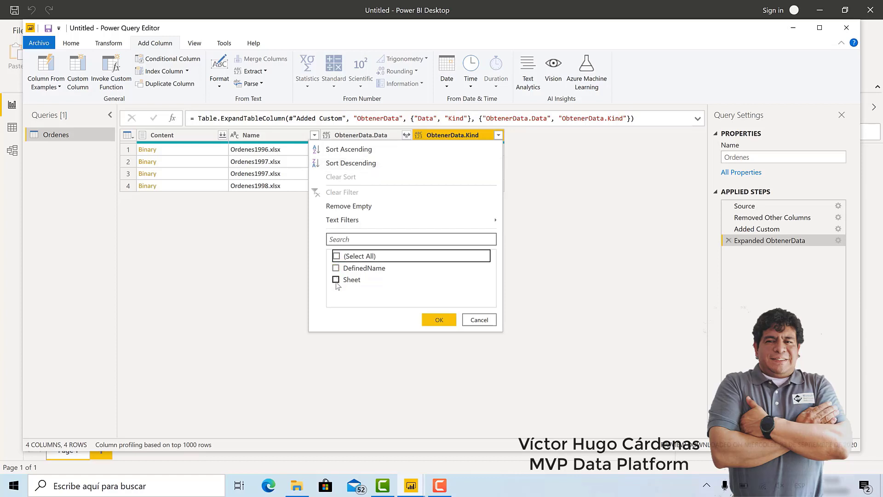
click(336, 279)
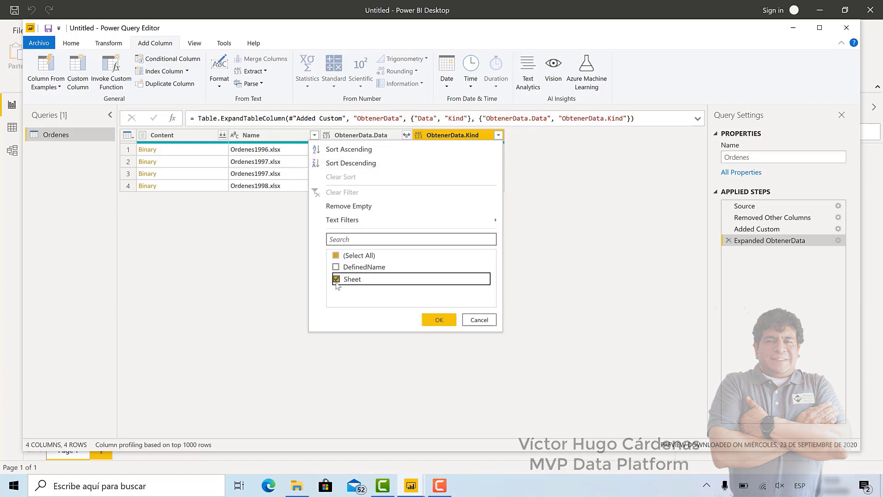
click(440, 321)
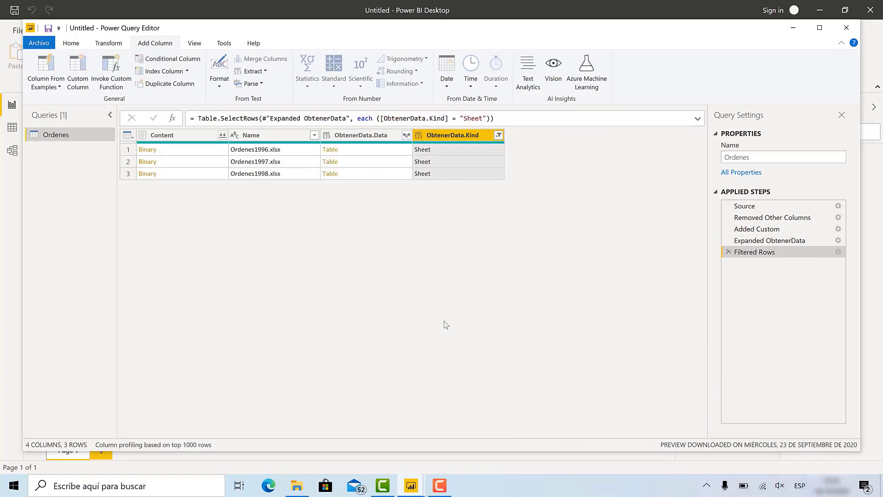
Preview the nested table of each workbook in ObtenerData.Data and remove the ObtenerData.Kind column.
click(372, 151)
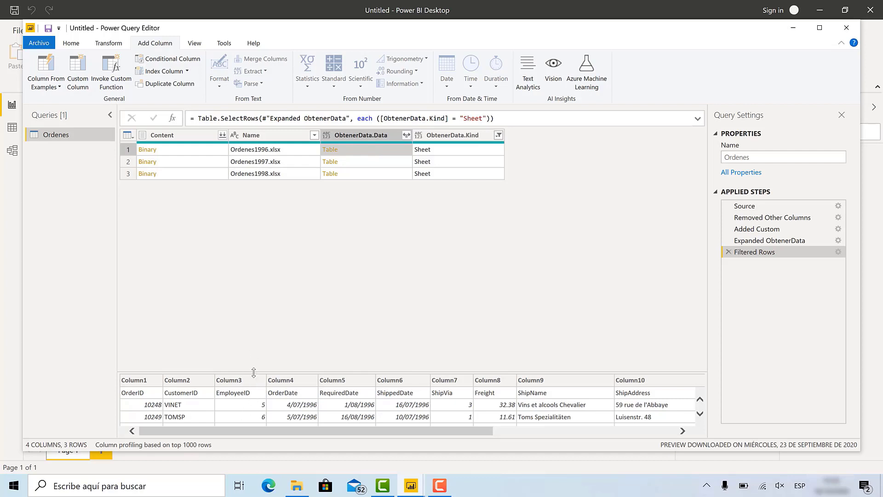
drag(255, 372, 254, 331)
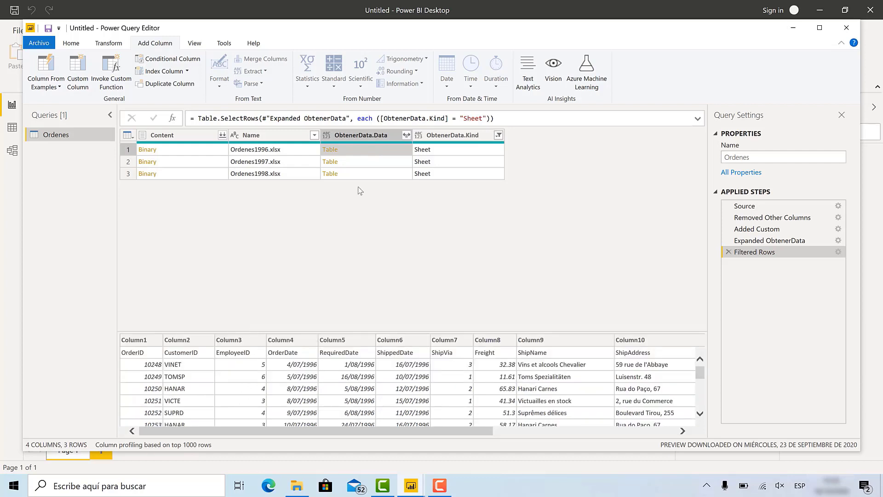
click(379, 164)
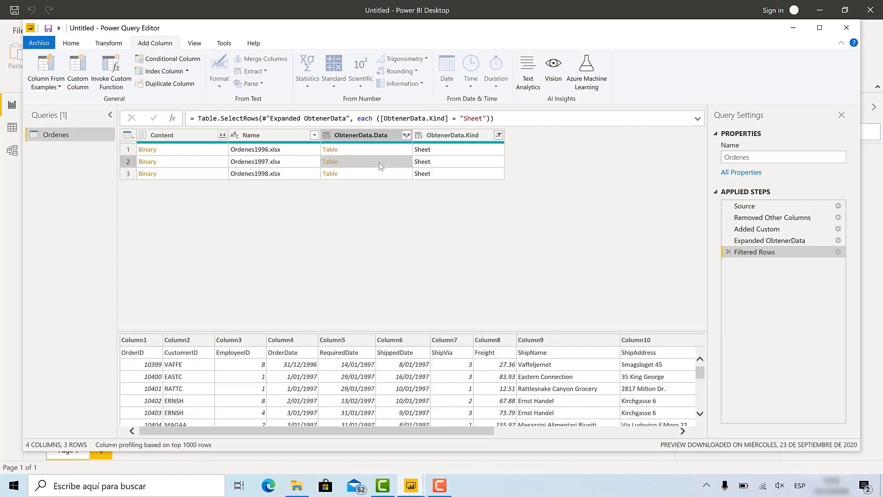
click(379, 173)
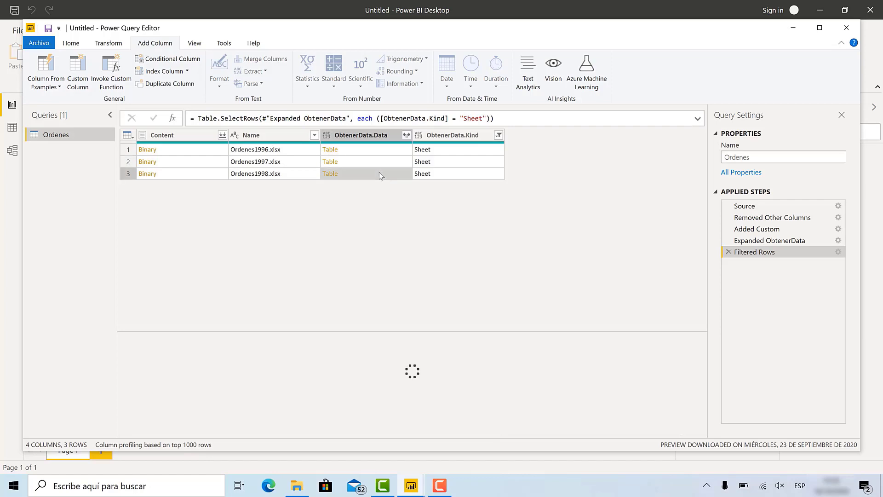
right_click(454, 141)
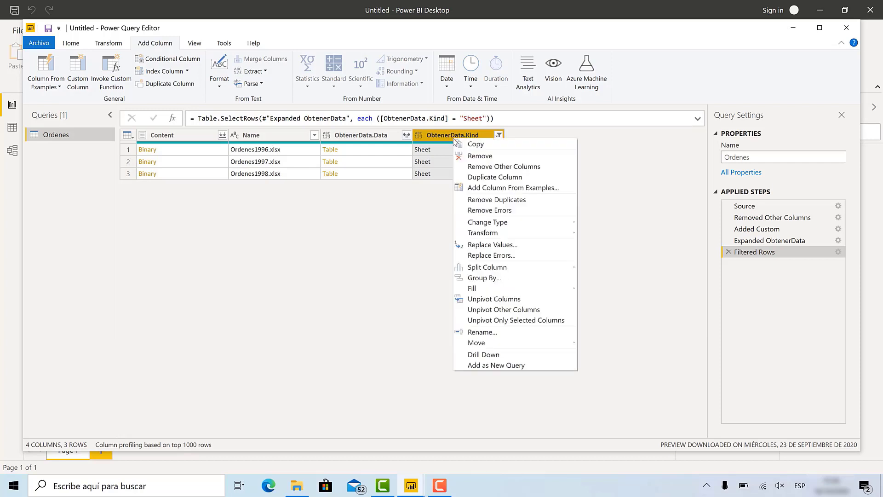
click(475, 158)
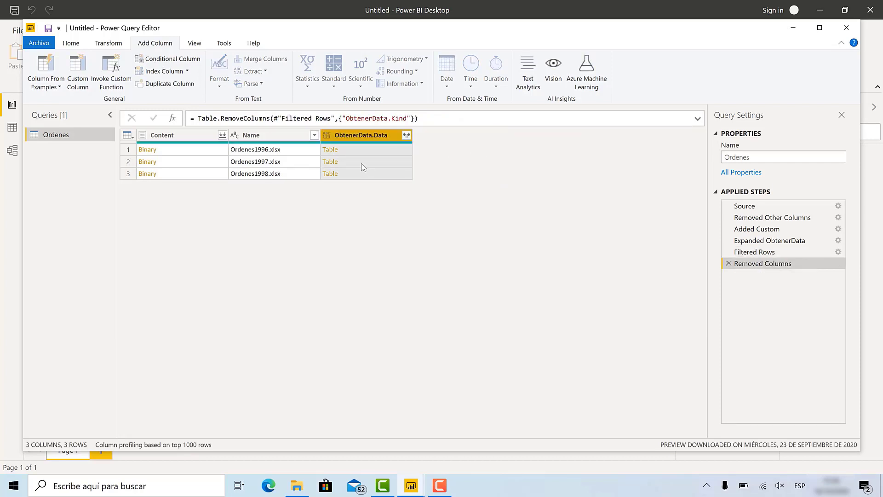
Preview the first workbook's nested table, then start a custom column in the Ordenes query and name it NuevaData.
click(365, 149)
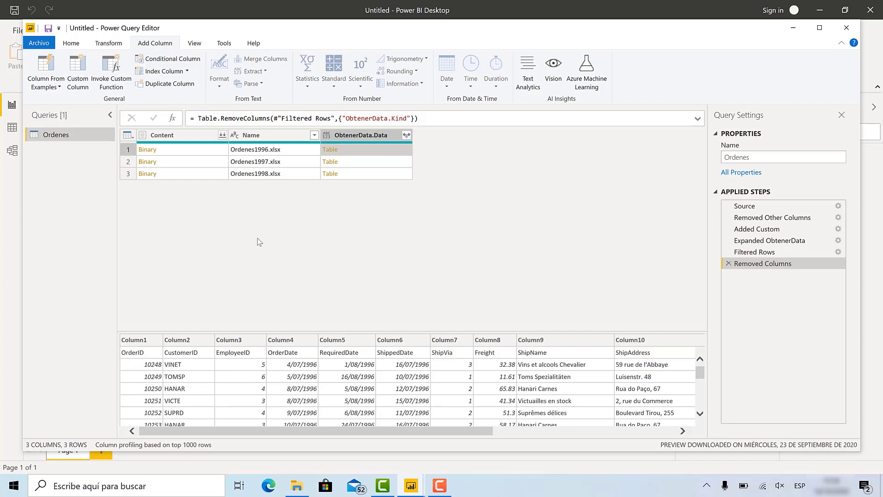
click(77, 73)
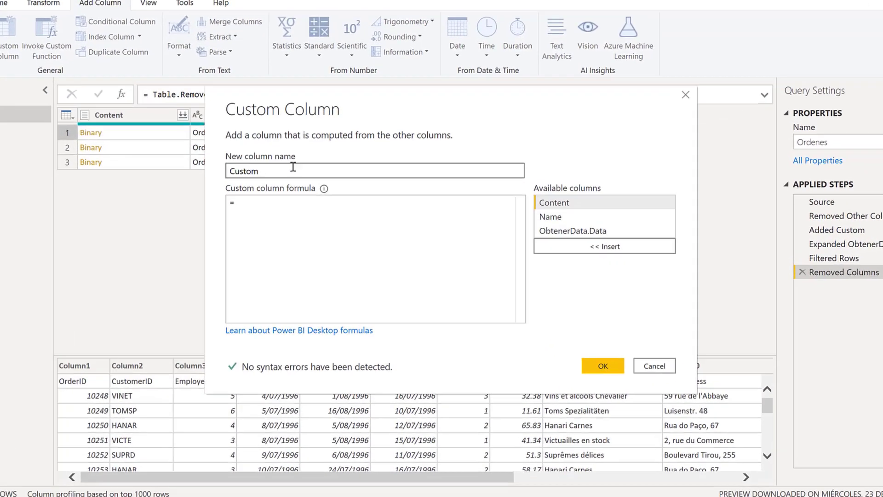
click(312, 178)
key(BackSpace)
key(BackSpace)
key(BackSpace)
key(BackSpace)
key(BackSpace)
key(BackSpace)
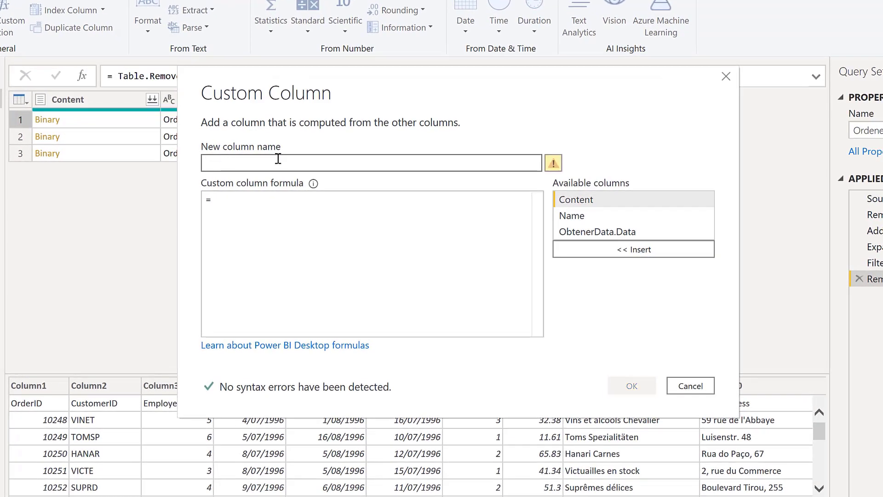
text(Nu)
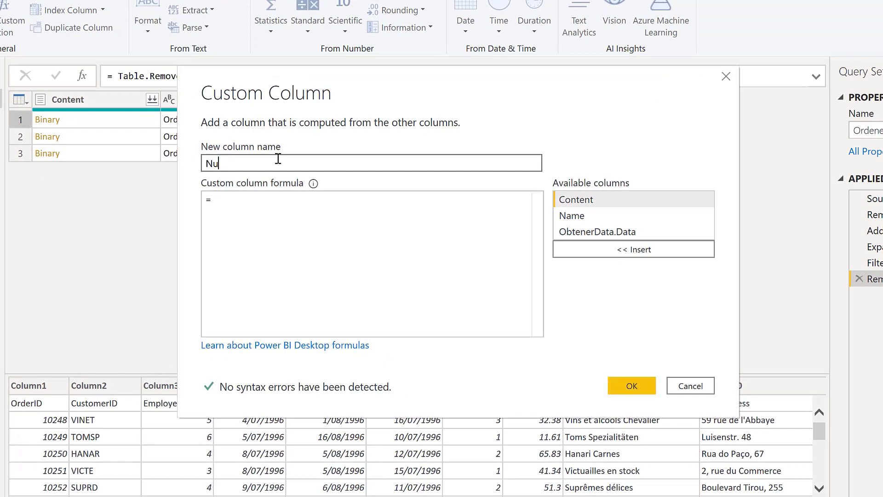
text(evaData)
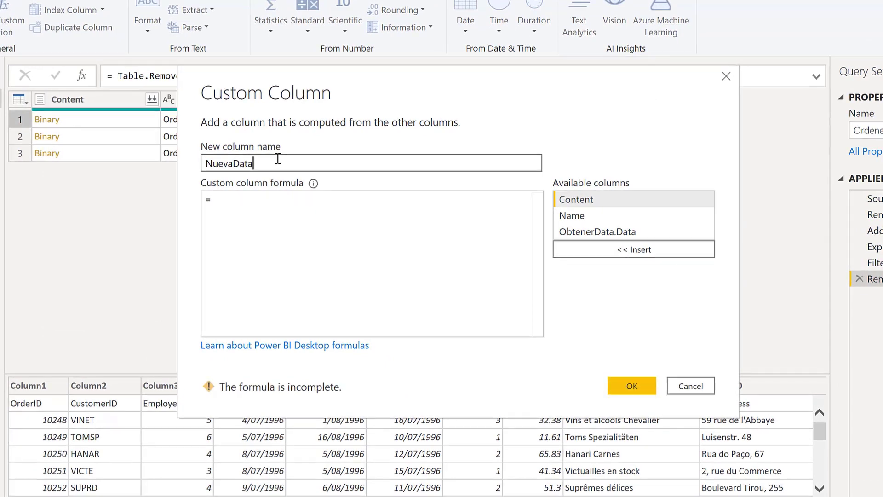
Give the NuevaData column the formula Table.PromoteHeaders([ObtenerData.Data]) and create it.
click(260, 208)
text(table.)
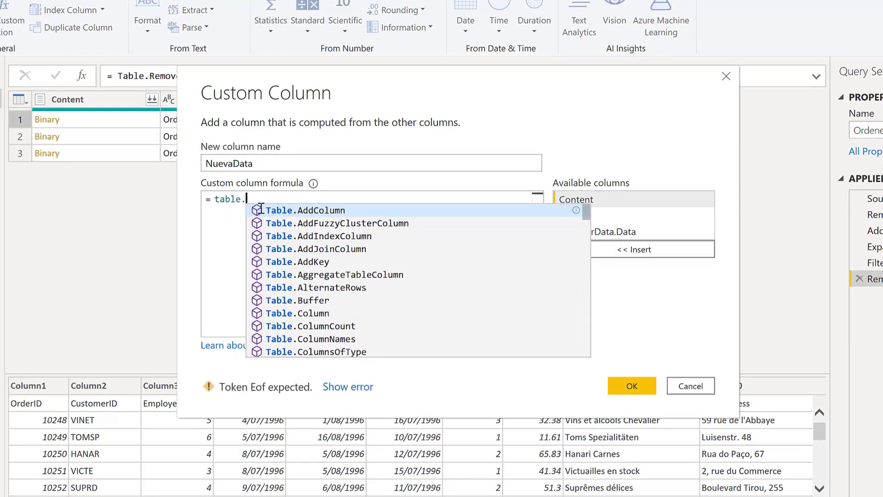
text(pro)
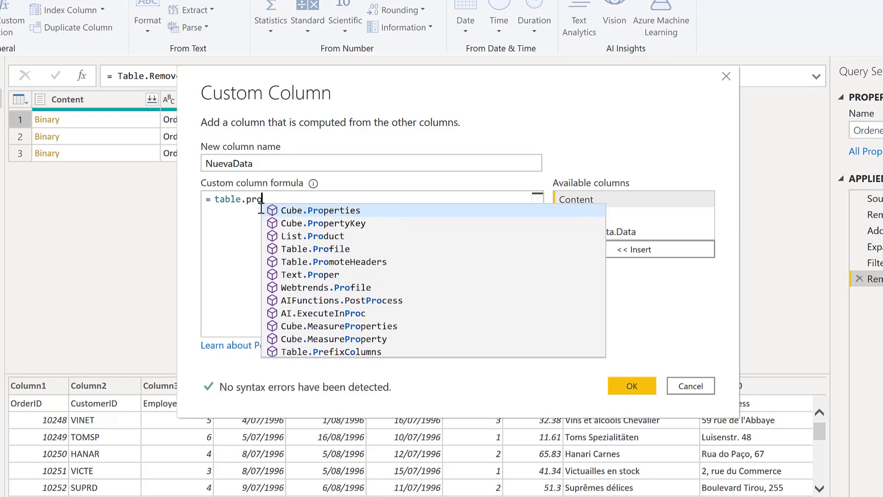
click(303, 263)
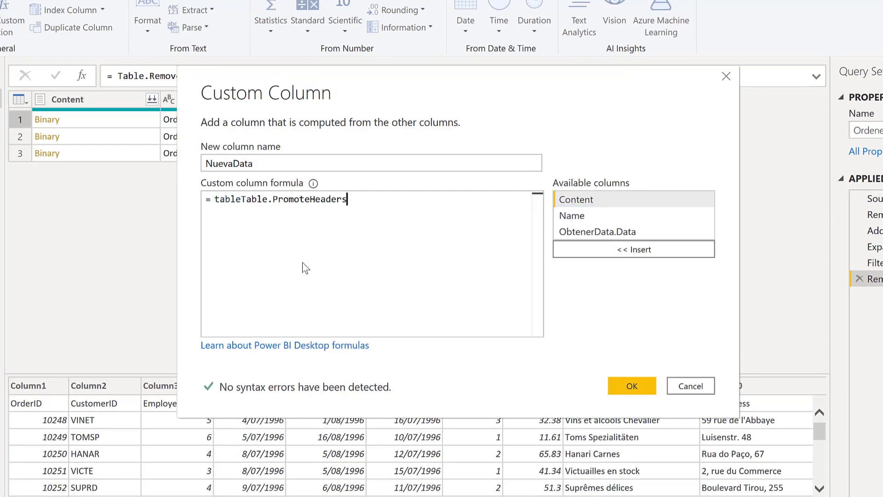
click(240, 201)
key(BackSpace)
key(BackSpace)
key(BackSpace)
key(BackSpace)
key(BackSpace)
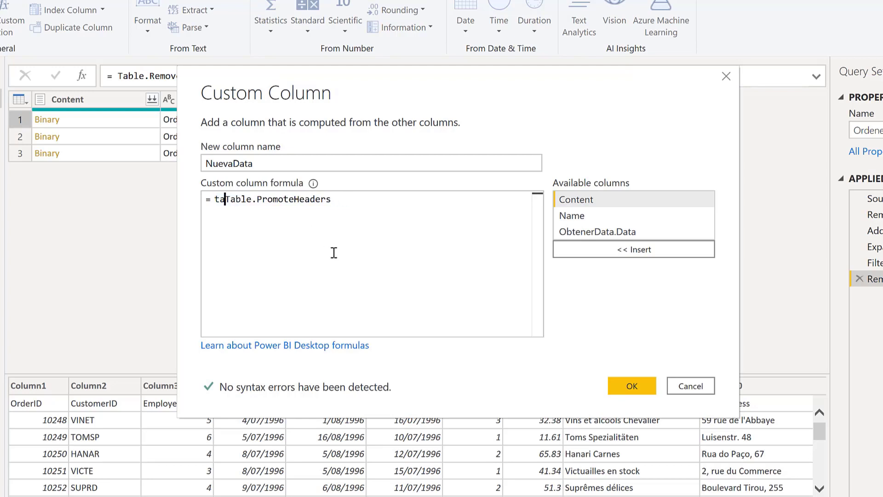
click(337, 198)
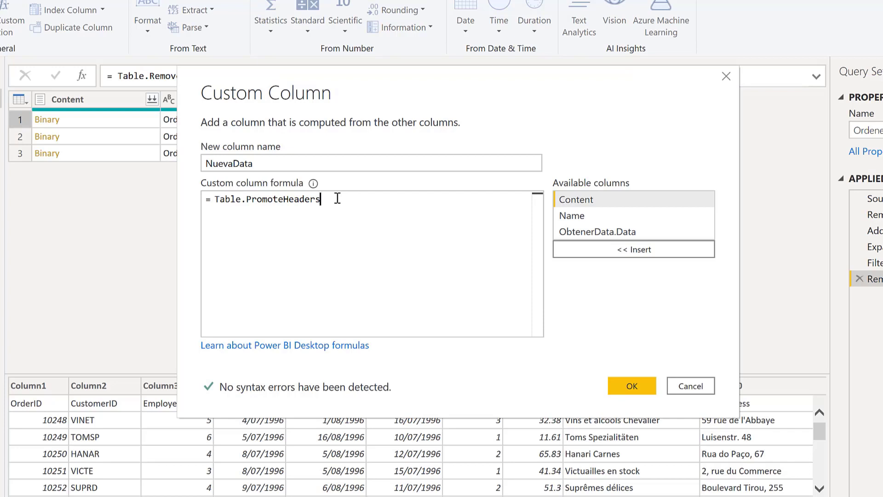
text(()
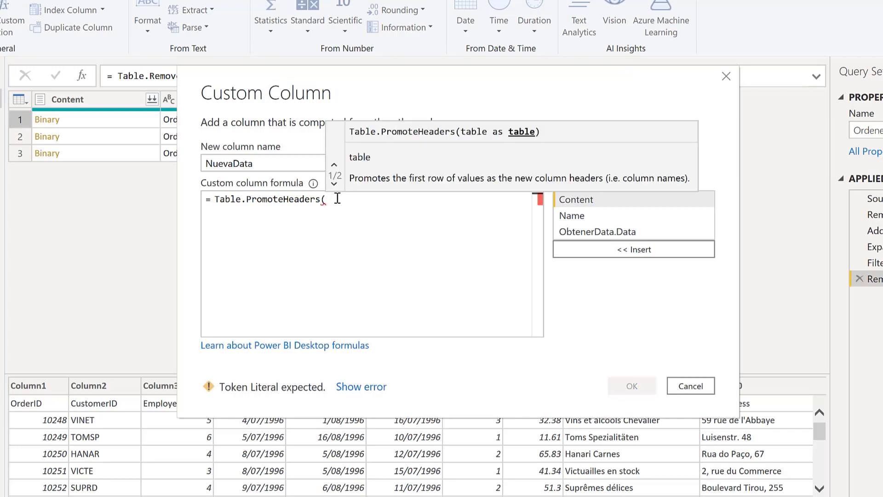
double_click(608, 232)
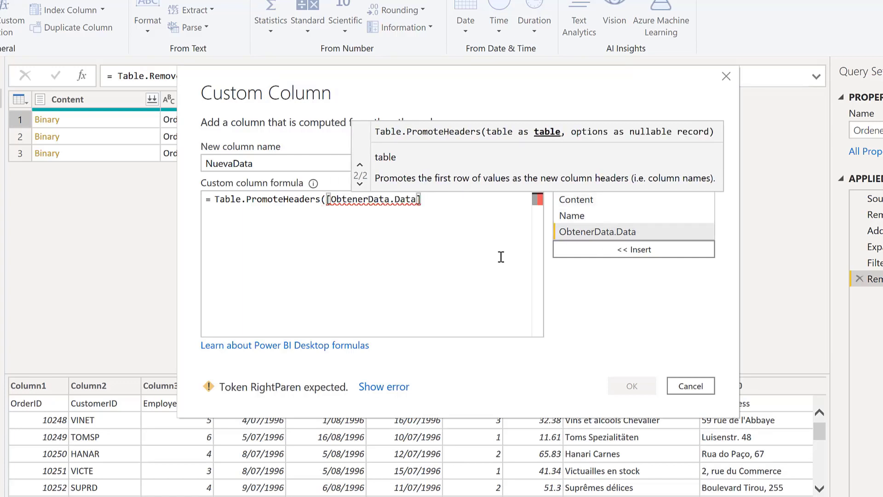
text())
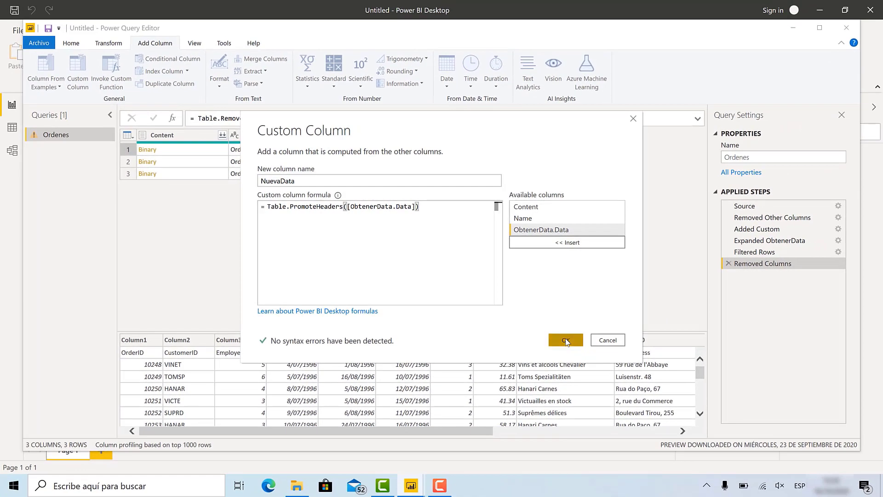
click(632, 386)
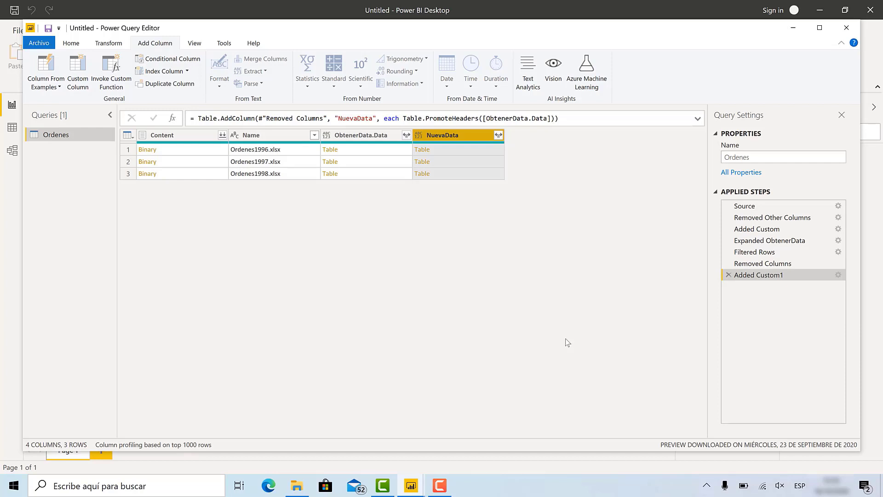
Preview the first NuevaData table and remove the ObtenerData.Data and Content columns from the Ordenes query.
click(456, 151)
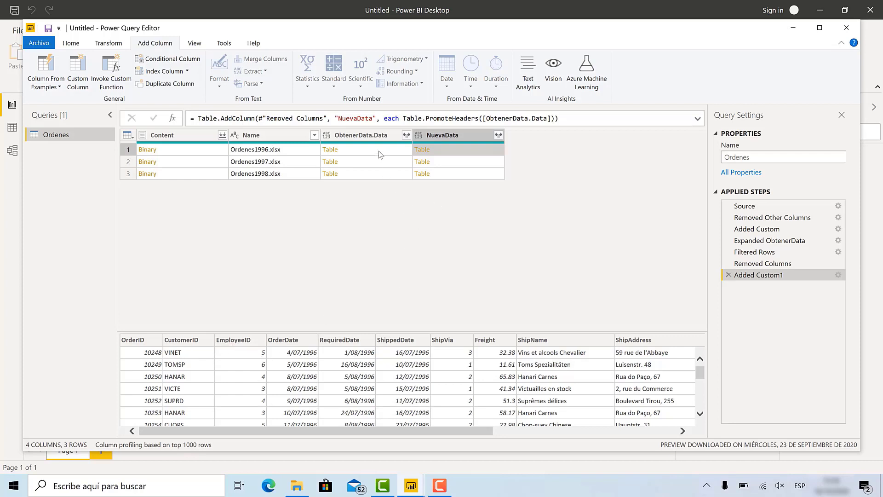
right_click(371, 137)
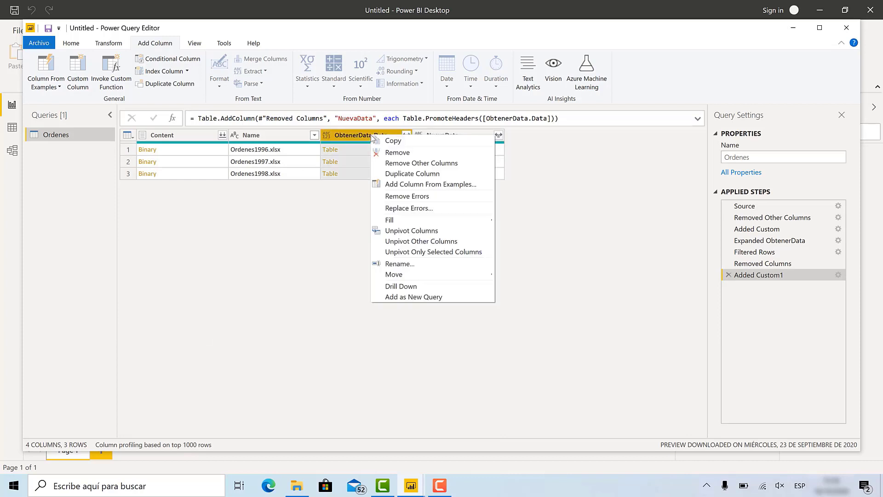
click(387, 153)
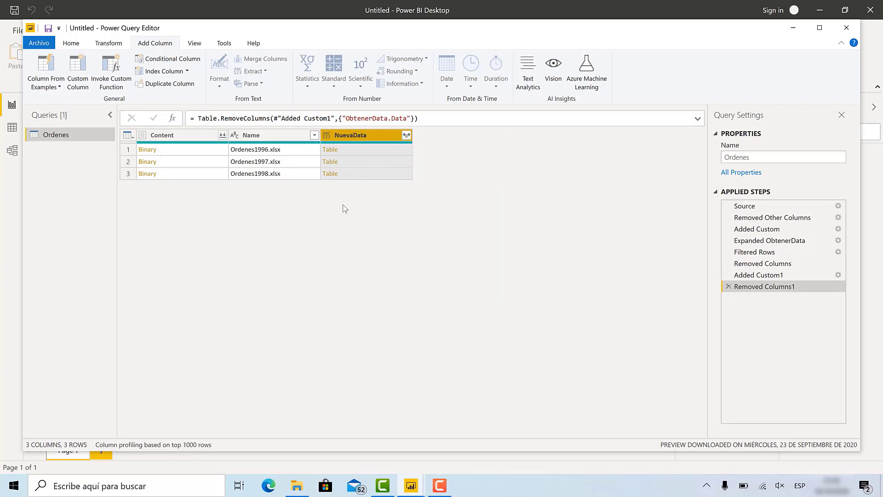
click(178, 138)
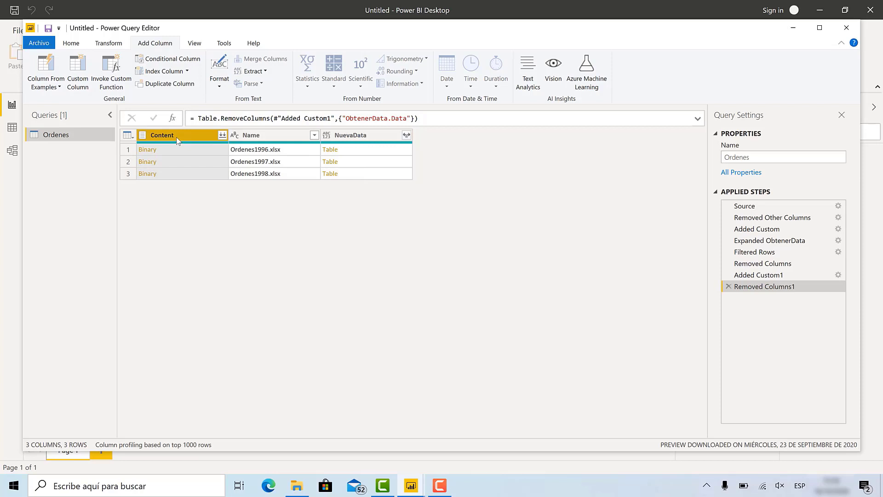
right_click(178, 138)
click(194, 154)
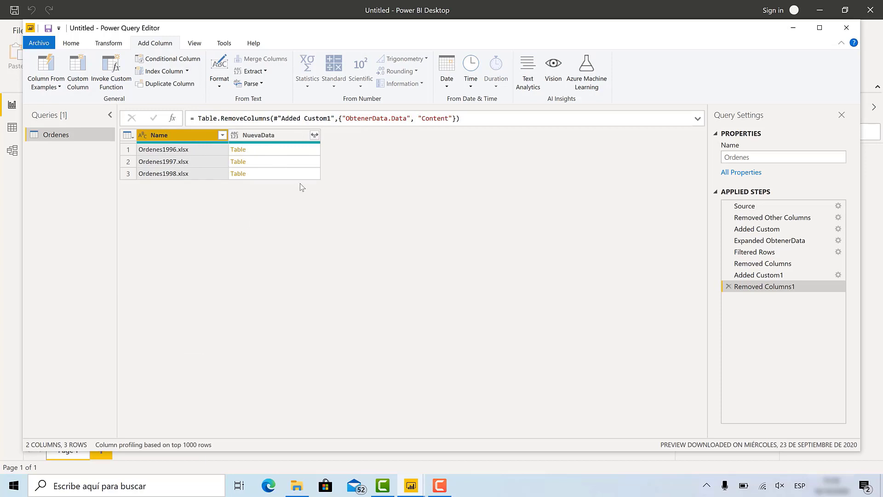
Expand the NuevaData column to all of its fields, using the original column name as prefix.
click(315, 135)
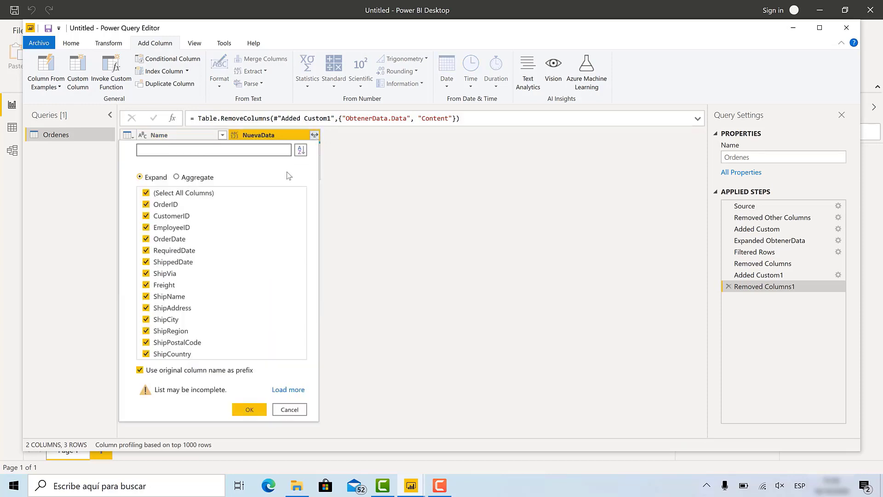
click(247, 409)
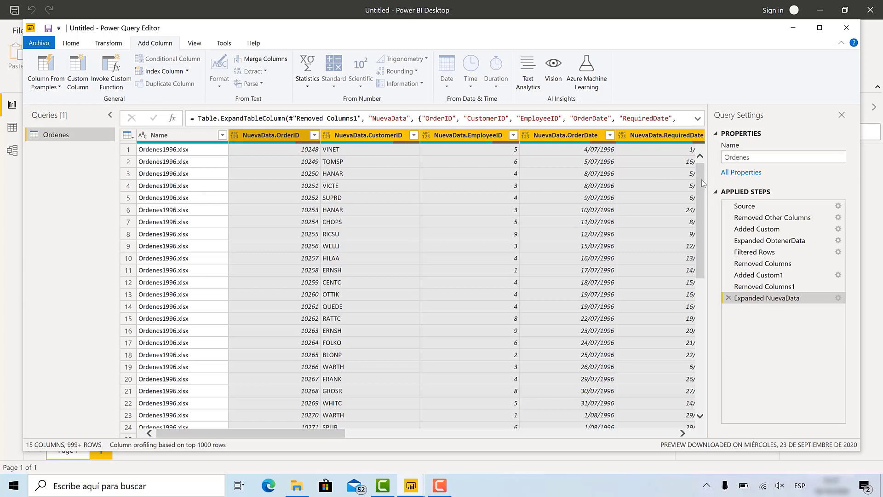
Look through the expanded order rows of the yearly workbooks, checking the Name and NuevaData.OrderID columns.
drag(700, 179, 705, 384)
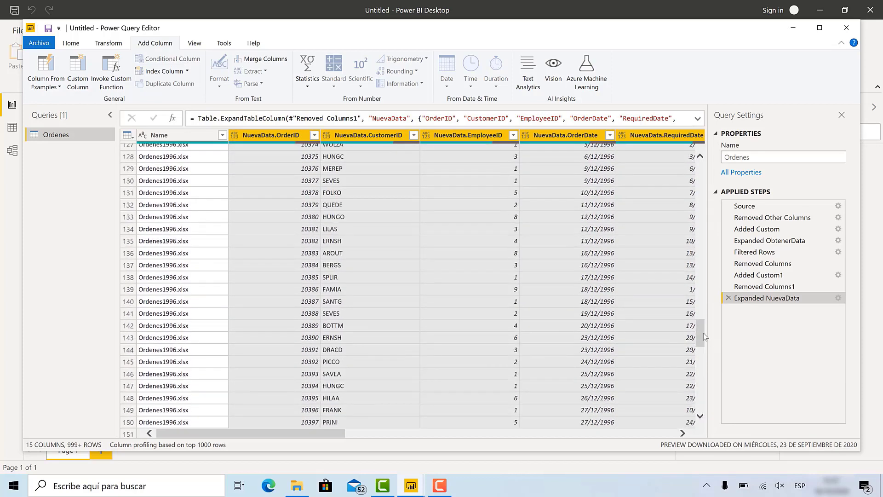
drag(702, 332, 701, 416)
click(700, 416)
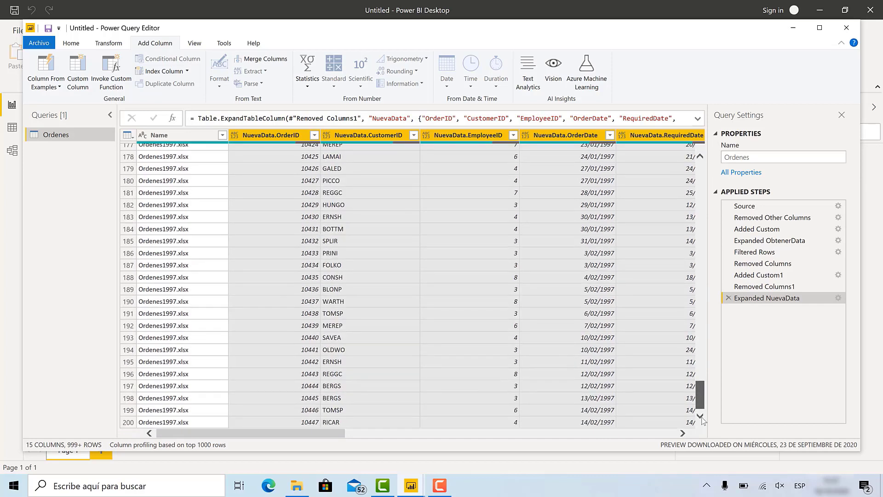
click(700, 416)
click(700, 417)
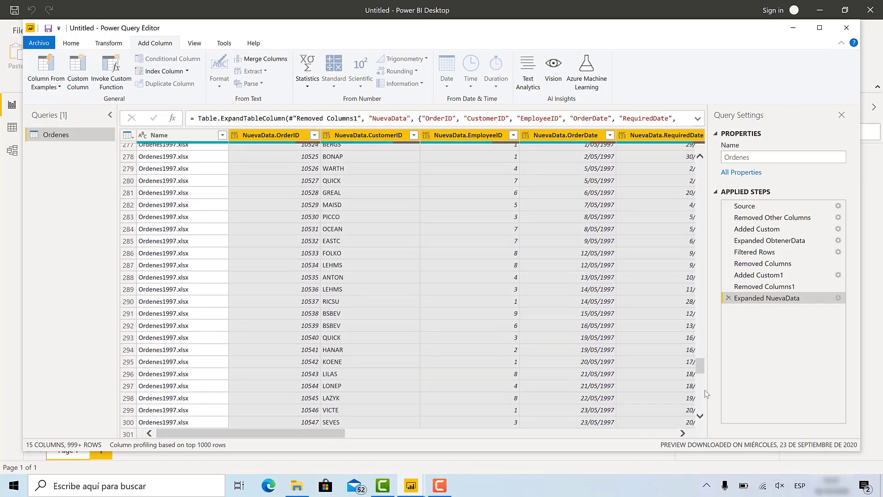
drag(702, 367, 702, 411)
click(700, 416)
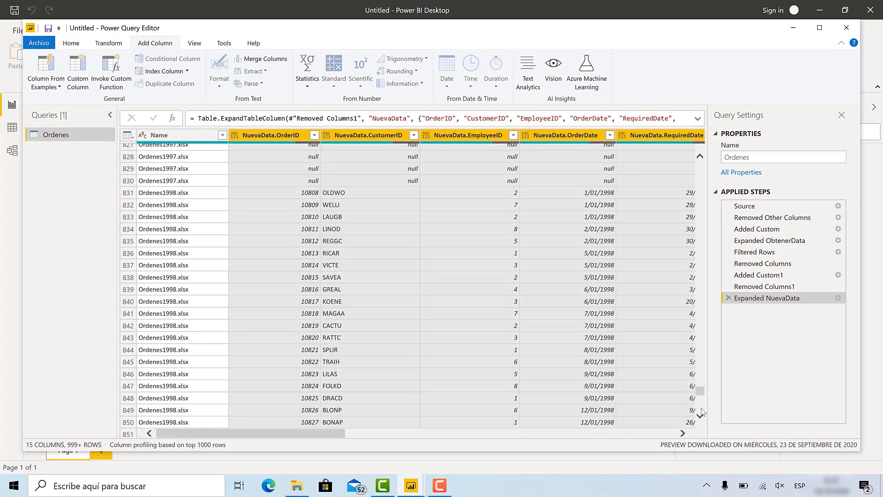
click(195, 137)
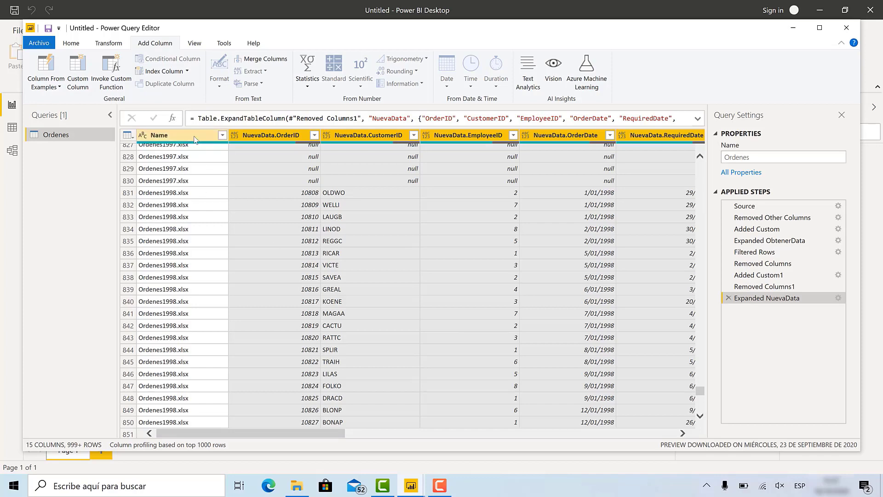
click(249, 137)
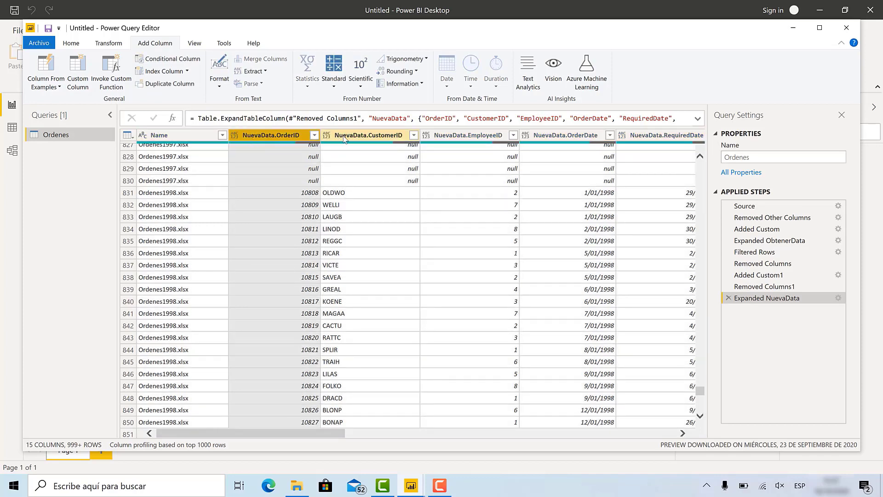